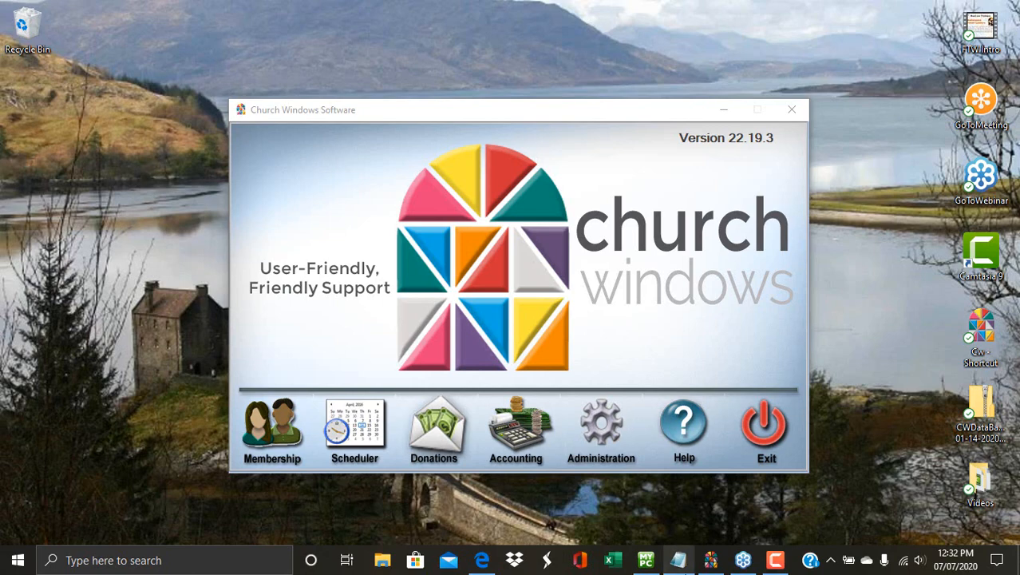
# In Edge, go to the churchwindows.com Training Workbooks page and browse the Donations 101–104 workbooks.
pyautogui.click(485, 562)
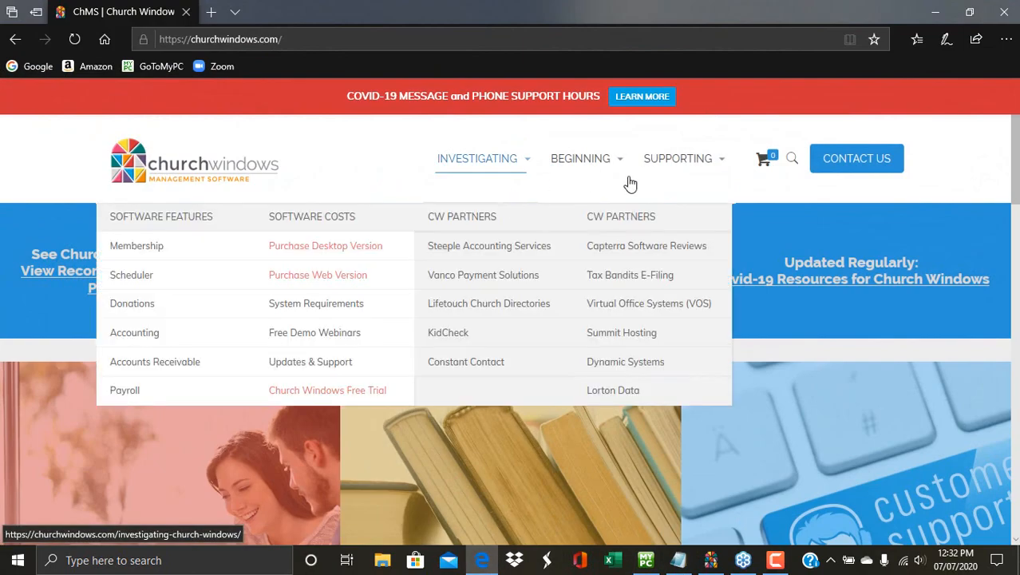
pyautogui.moveTo(678, 176)
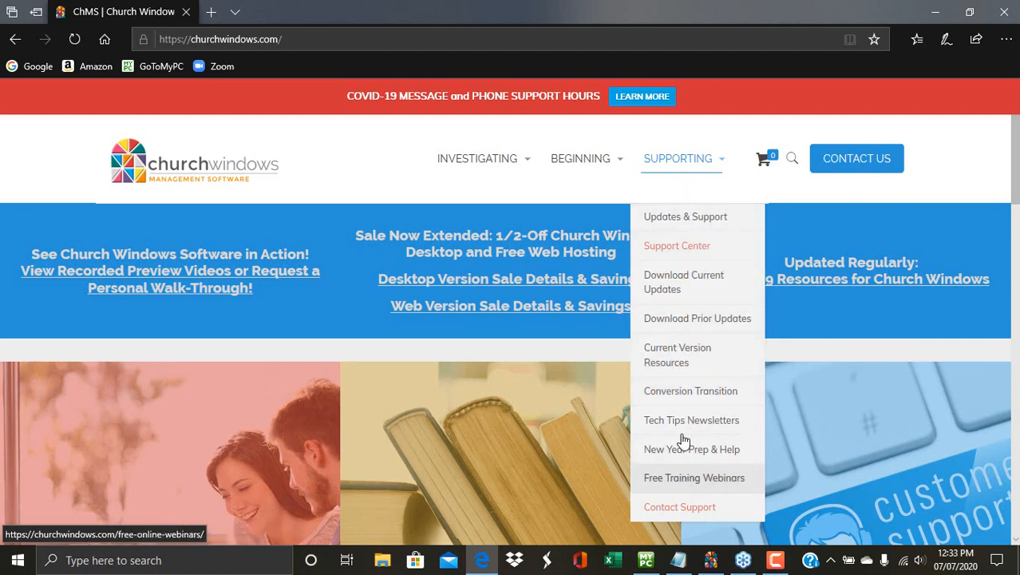
pyautogui.moveTo(595, 156)
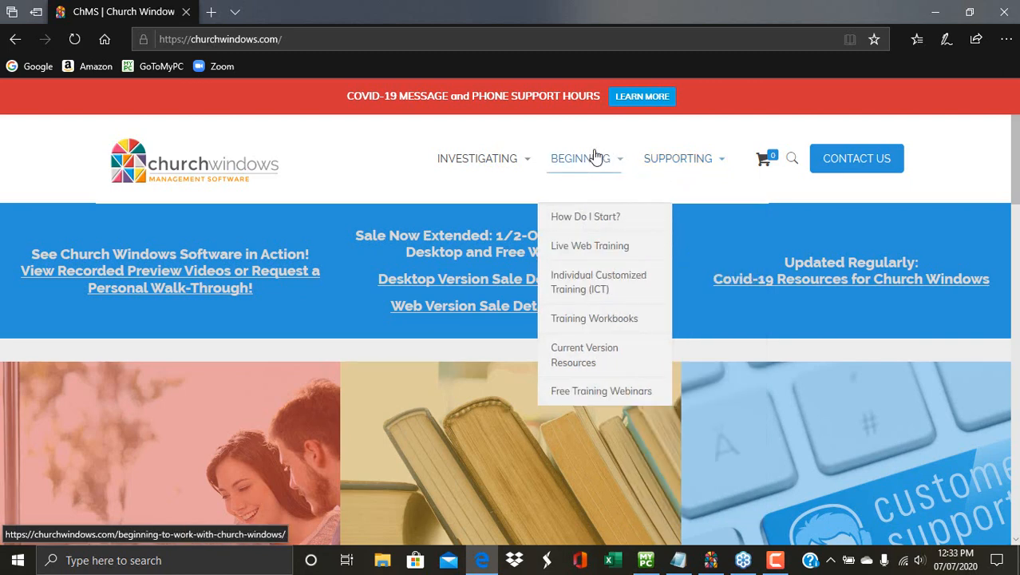
pyautogui.click(630, 325)
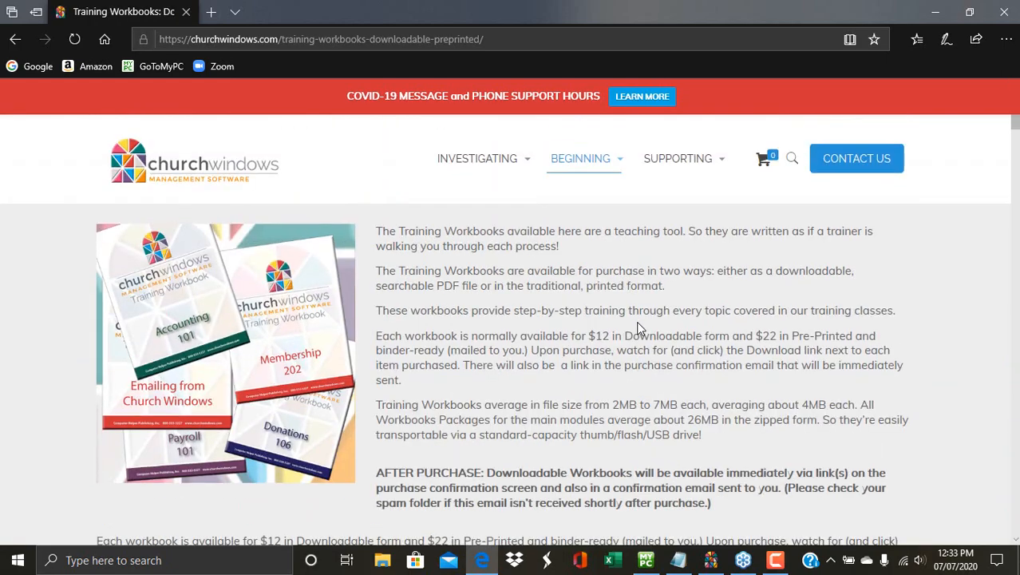
pyautogui.scroll(-3, 638, 327)
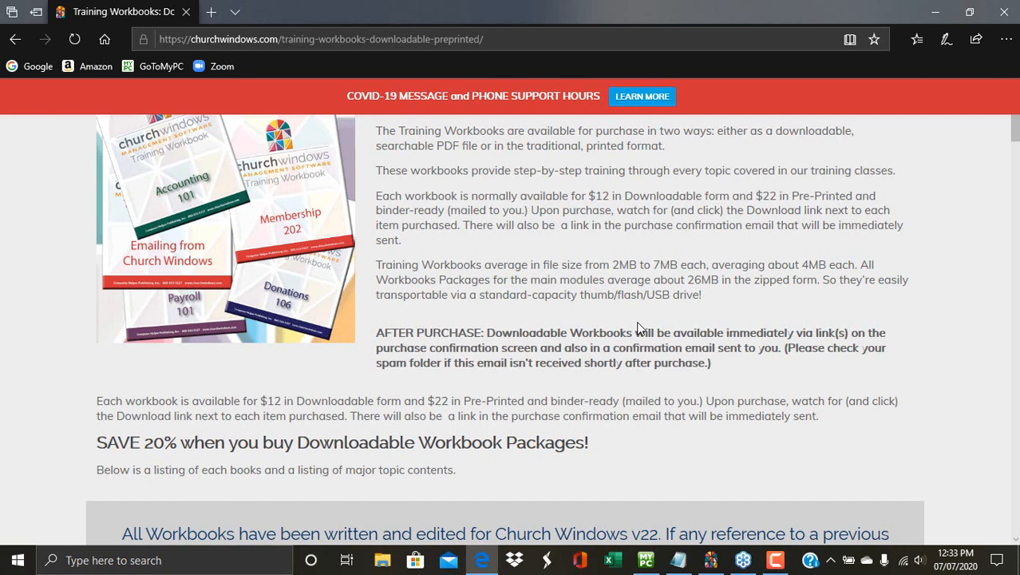
pyautogui.scroll(-15, 637, 327)
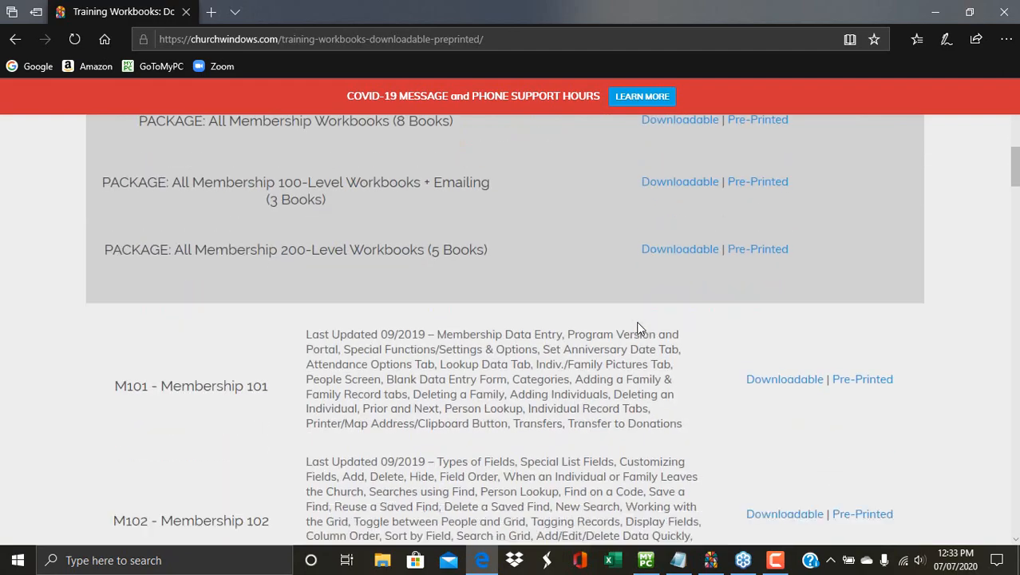
pyautogui.scroll(-15, 637, 326)
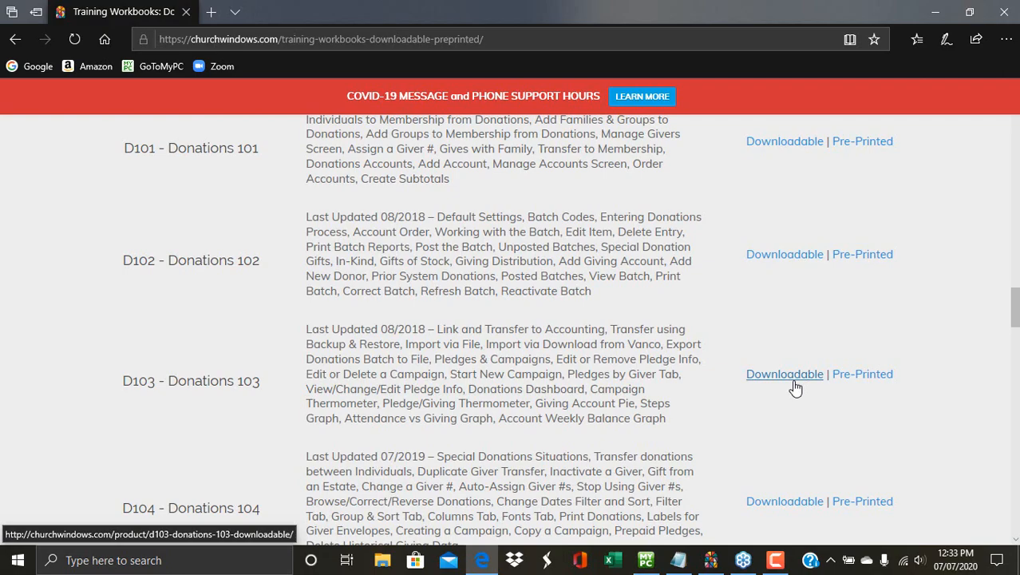
pyautogui.scroll(20, 790, 385)
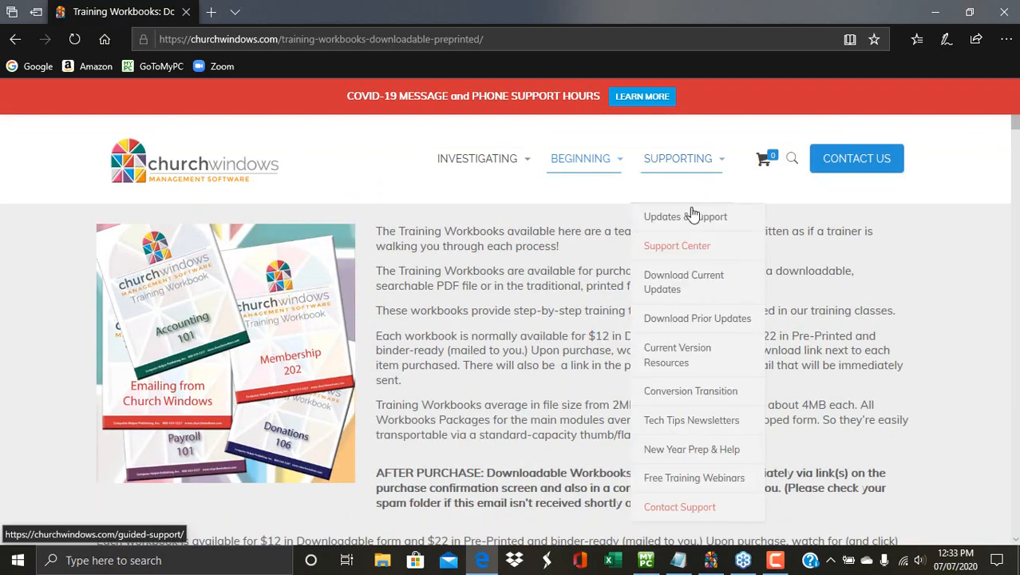
# Open the churchwindows.com Support Center and browse its keyword search and help article cards.
pyautogui.click(687, 249)
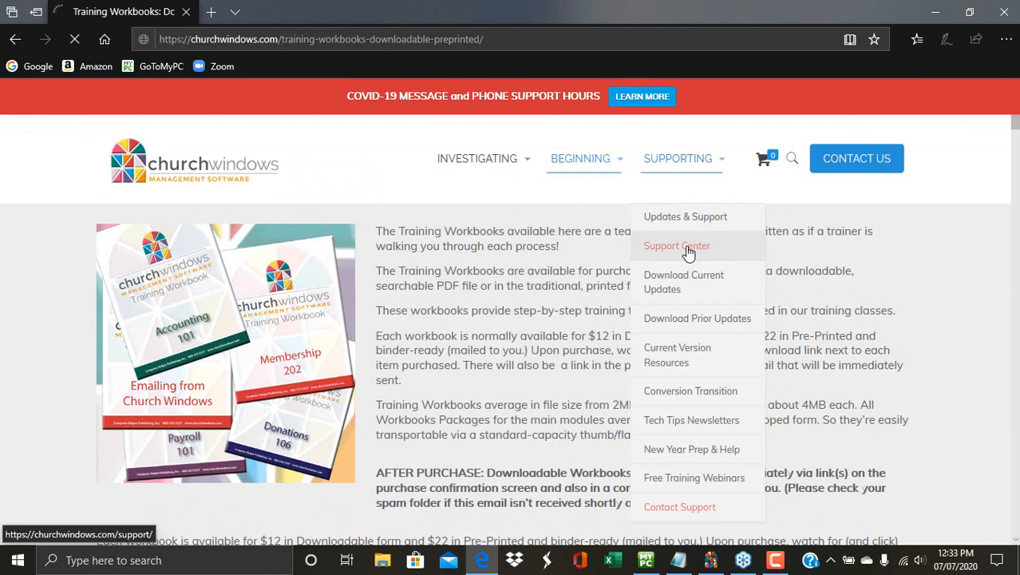
pyautogui.click(676, 245)
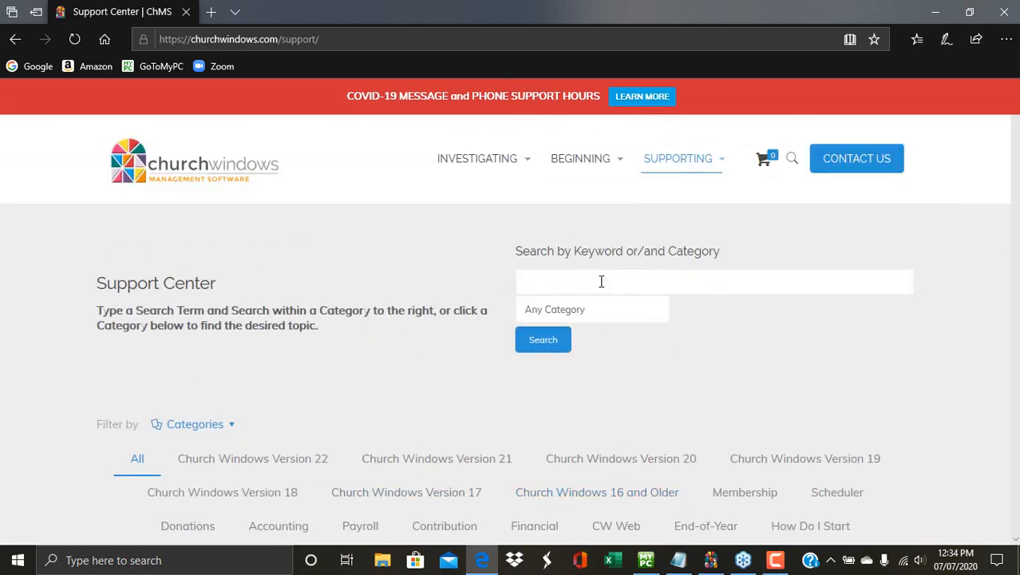
pyautogui.click(682, 293)
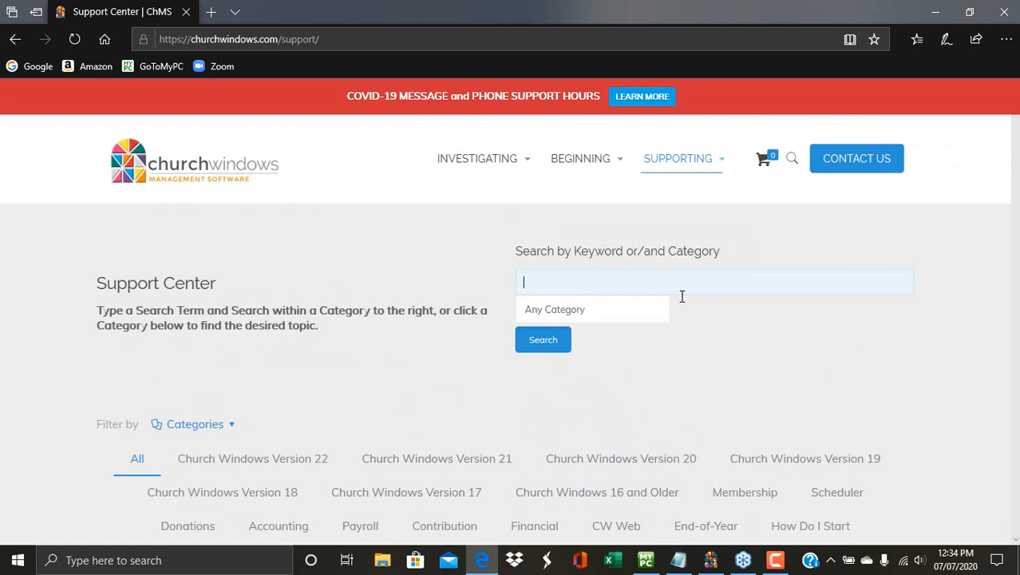
pyautogui.scroll(-5, 680, 298)
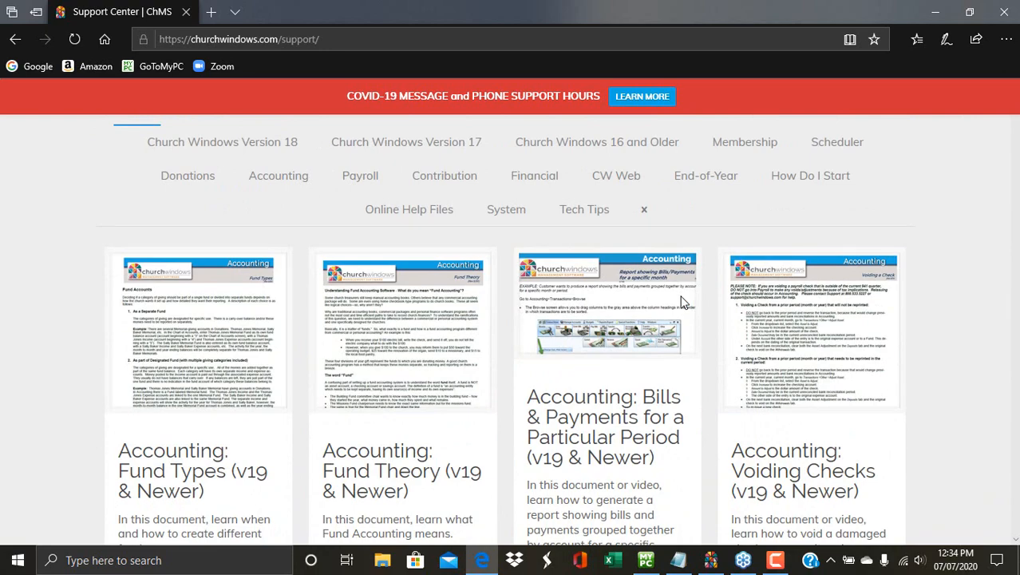
pyautogui.scroll(-2, 683, 302)
pyautogui.scroll(-4, 683, 302)
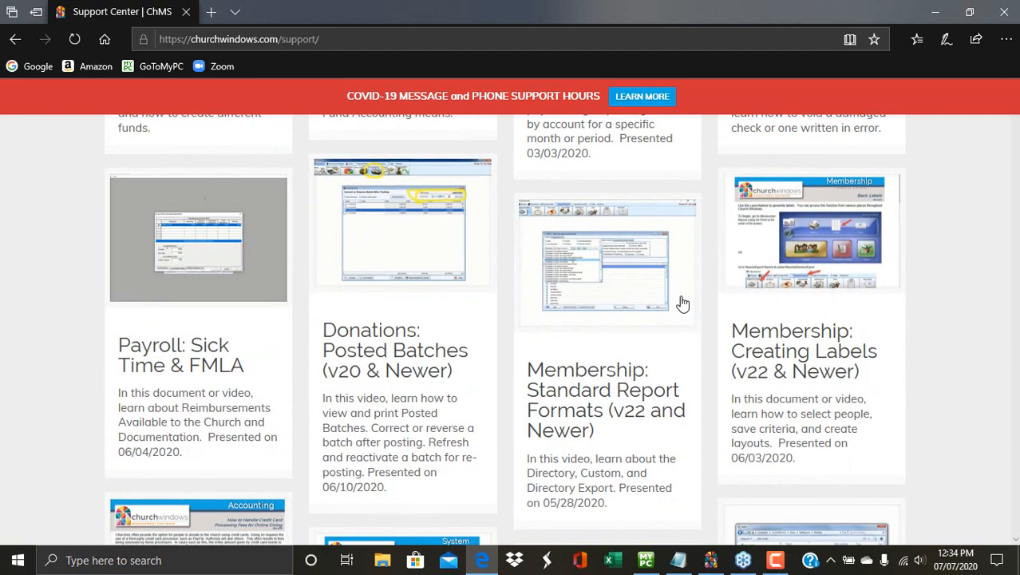
pyautogui.scroll(10, 683, 302)
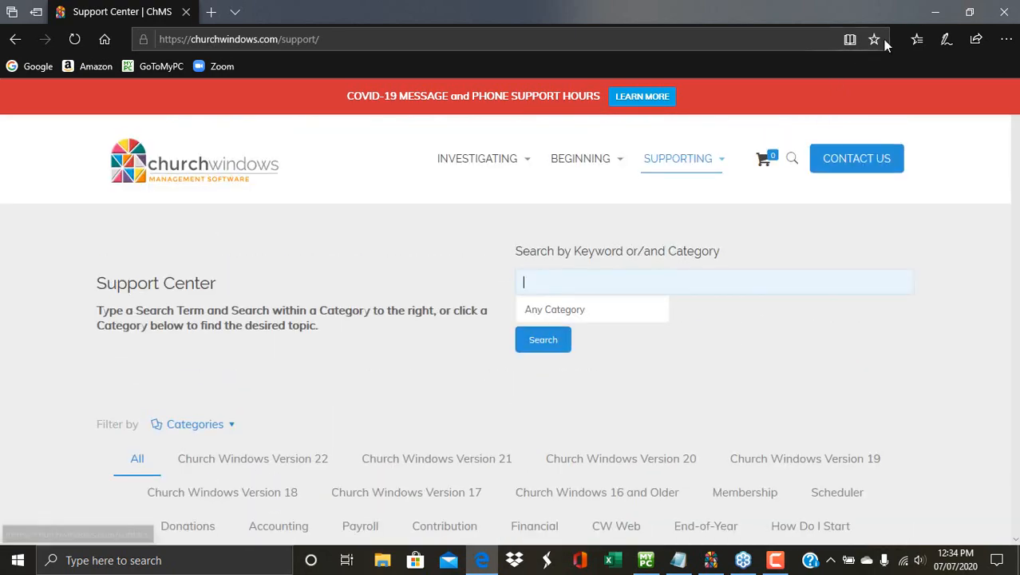
# Return to Church Windows, open Donations, and show the Import Donations service list.
pyautogui.click(936, 16)
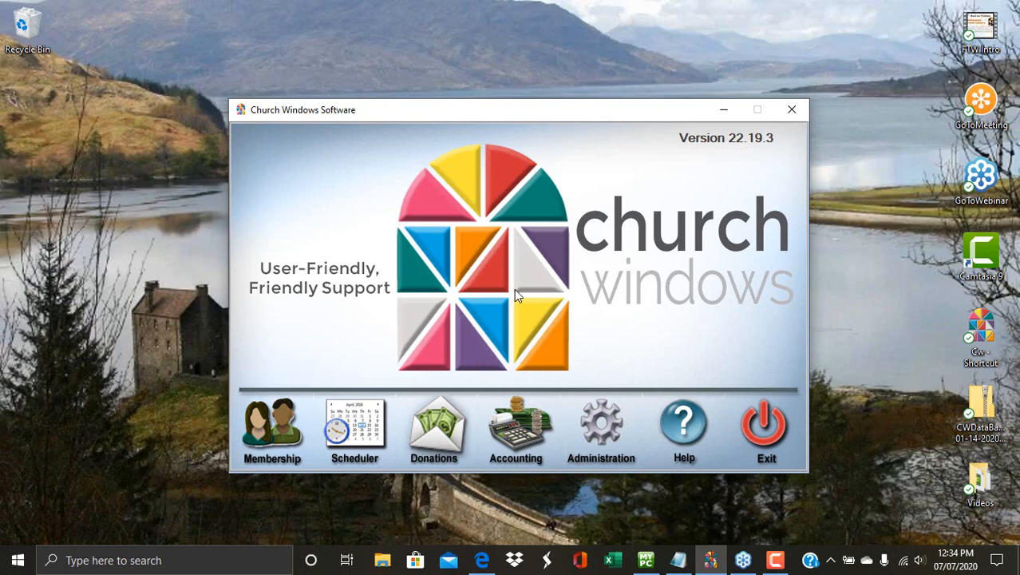
pyautogui.click(447, 429)
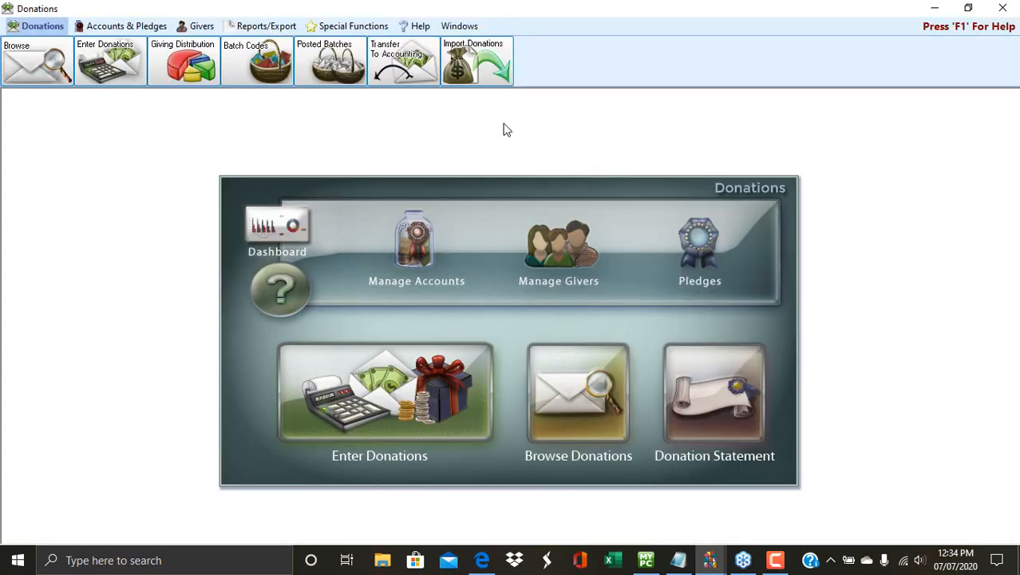
pyautogui.click(501, 54)
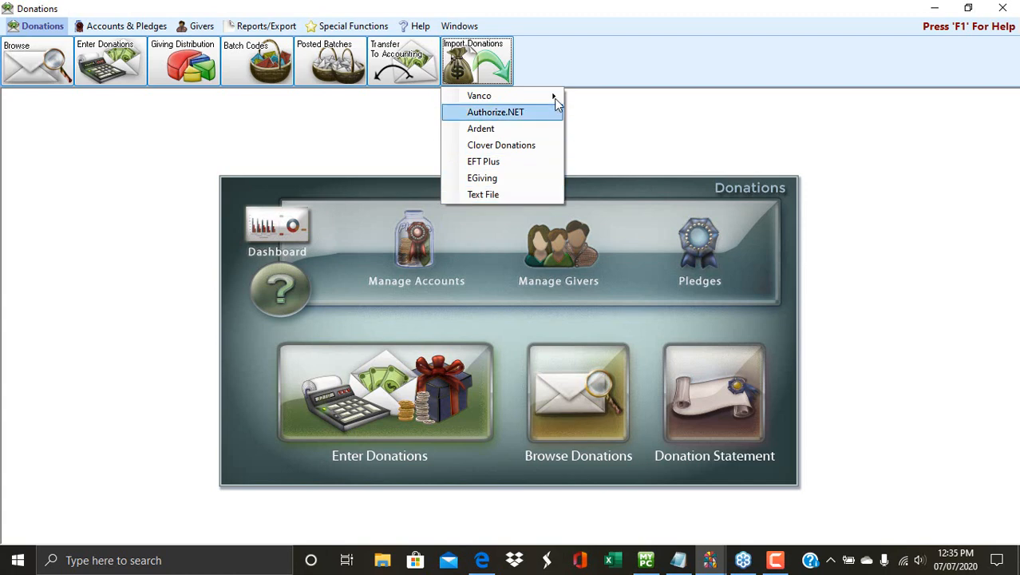
# Start a Vanco import via download and move the Import Donations From Vanco window higher.
pyautogui.moveTo(555, 96)
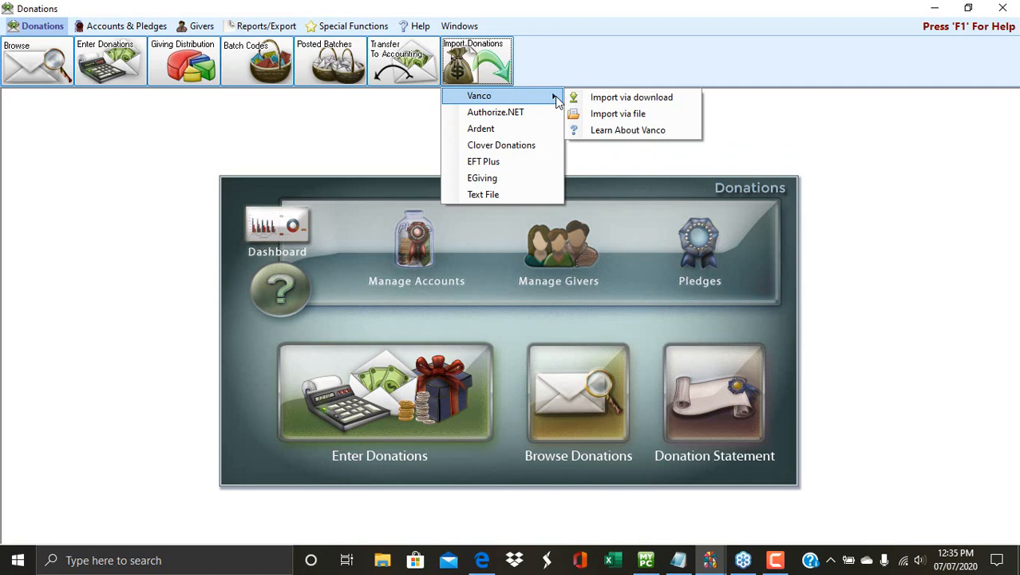
pyautogui.click(674, 98)
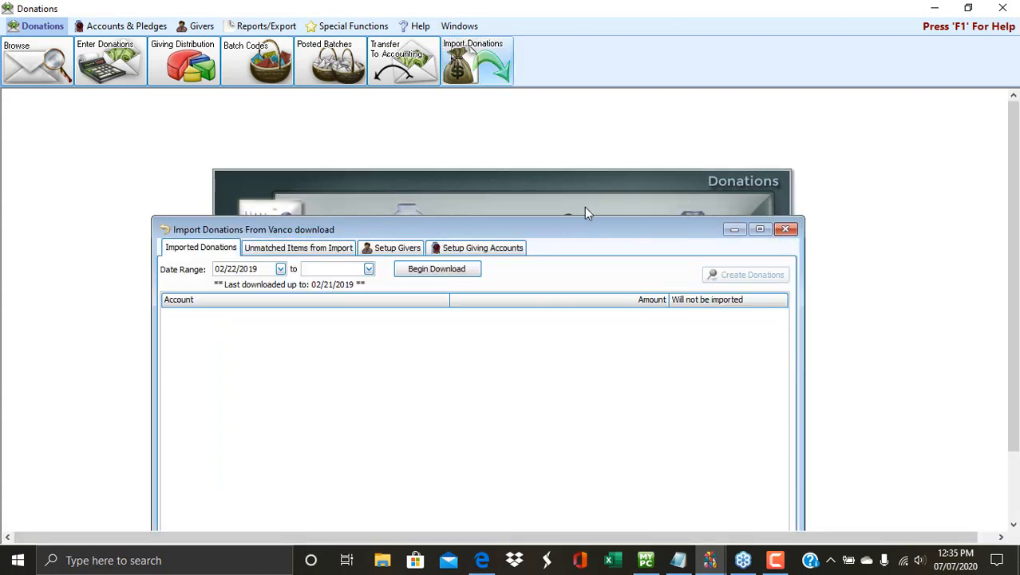
pyautogui.moveTo(590, 226); pyautogui.dragTo(630, 119)
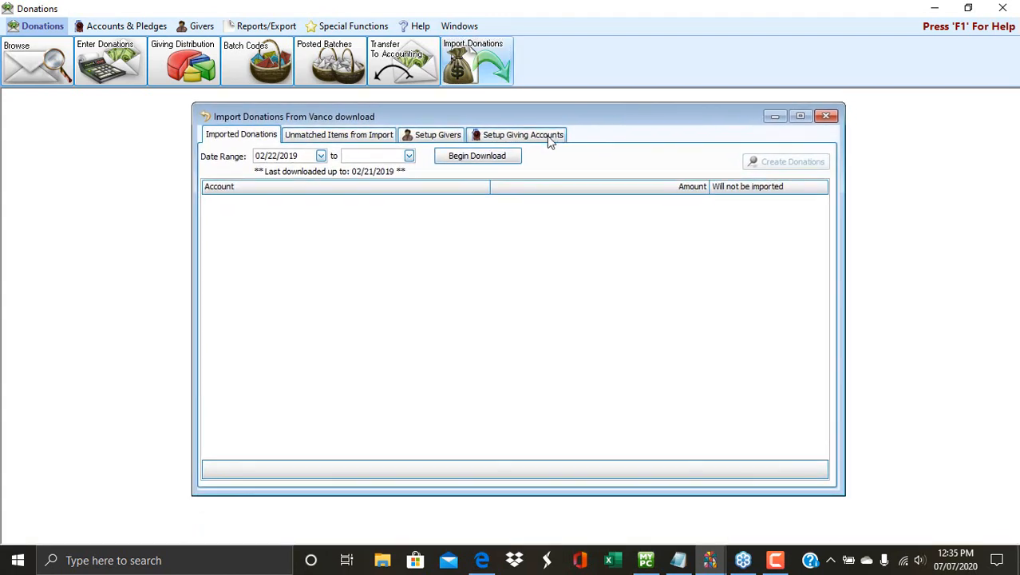
# On Setup Givers, sort givers by Vanco Customer Number descending and open the top giver's linked numbers.
pyautogui.click(449, 137)
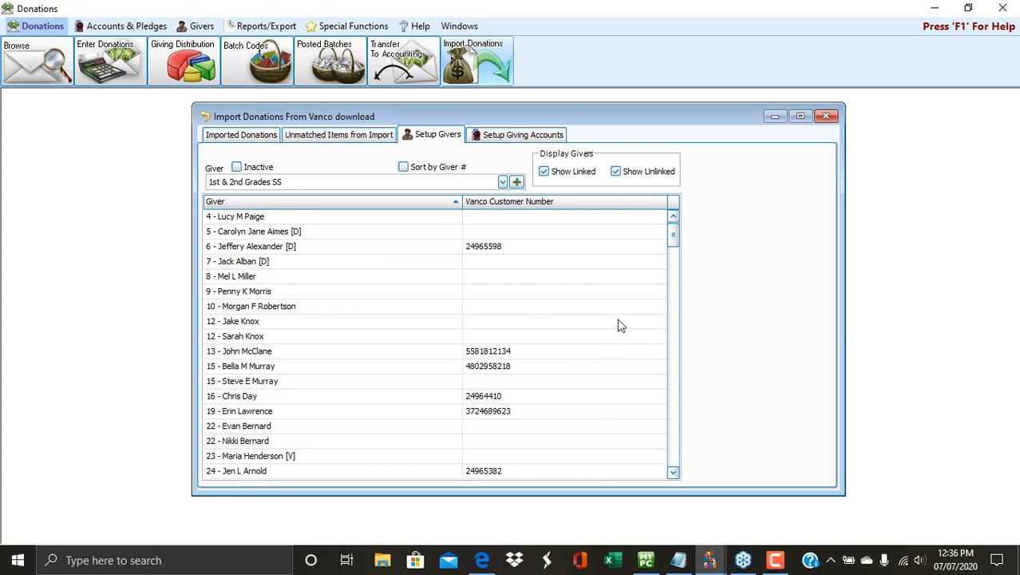
pyautogui.click(649, 204)
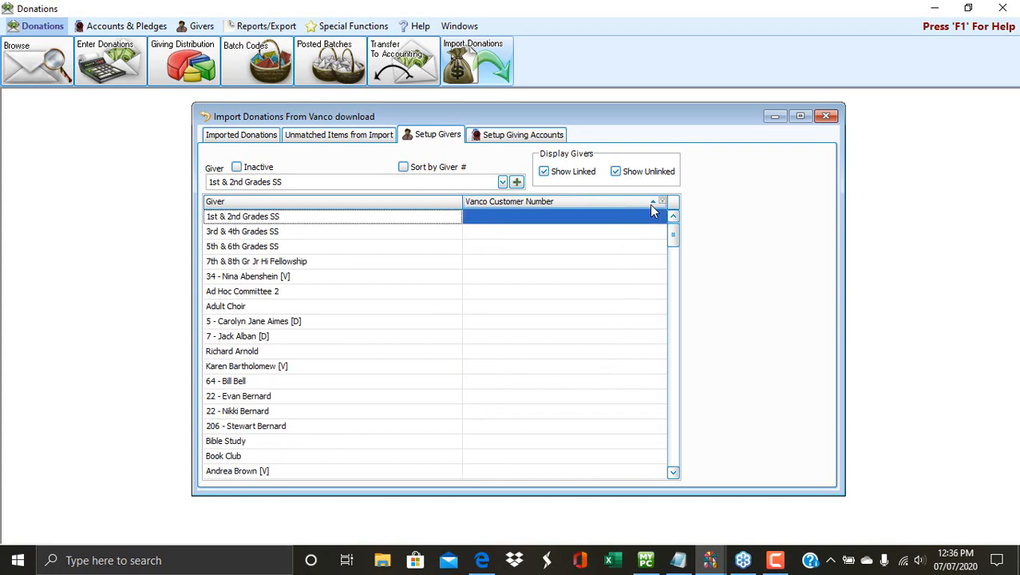
pyautogui.click(620, 202)
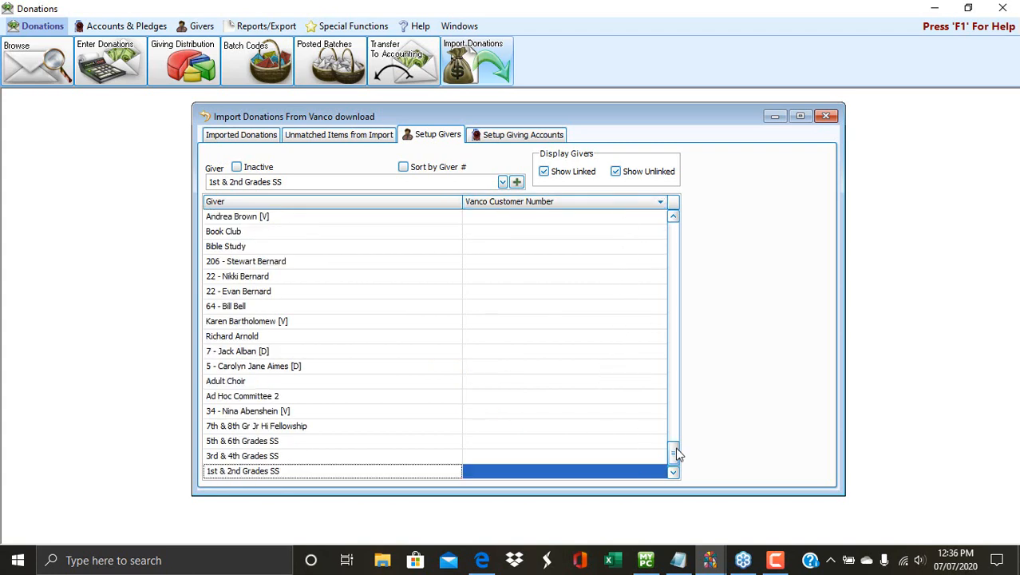
pyautogui.moveTo(675, 448); pyautogui.dragTo(688, 221)
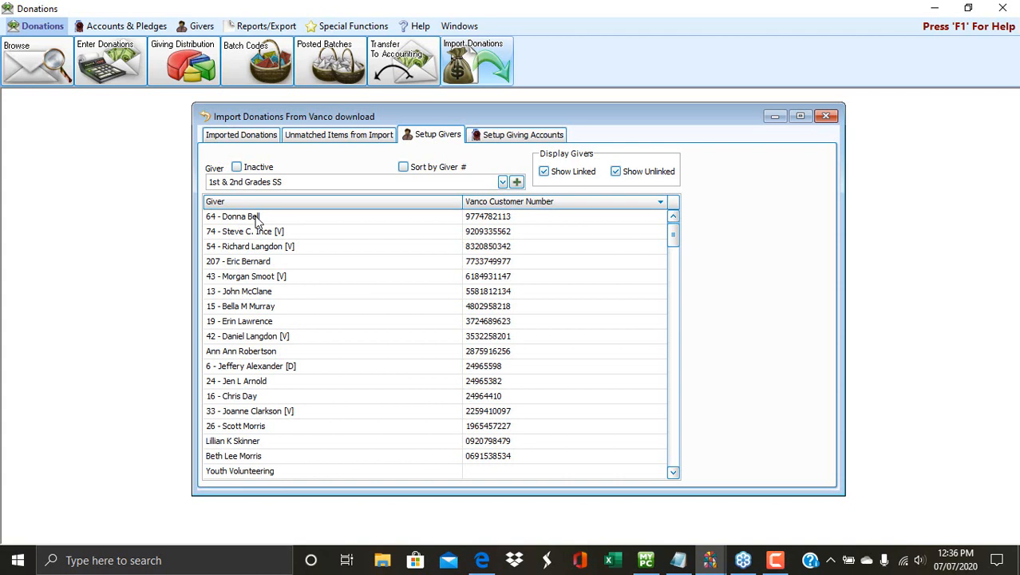
pyautogui.click(546, 216)
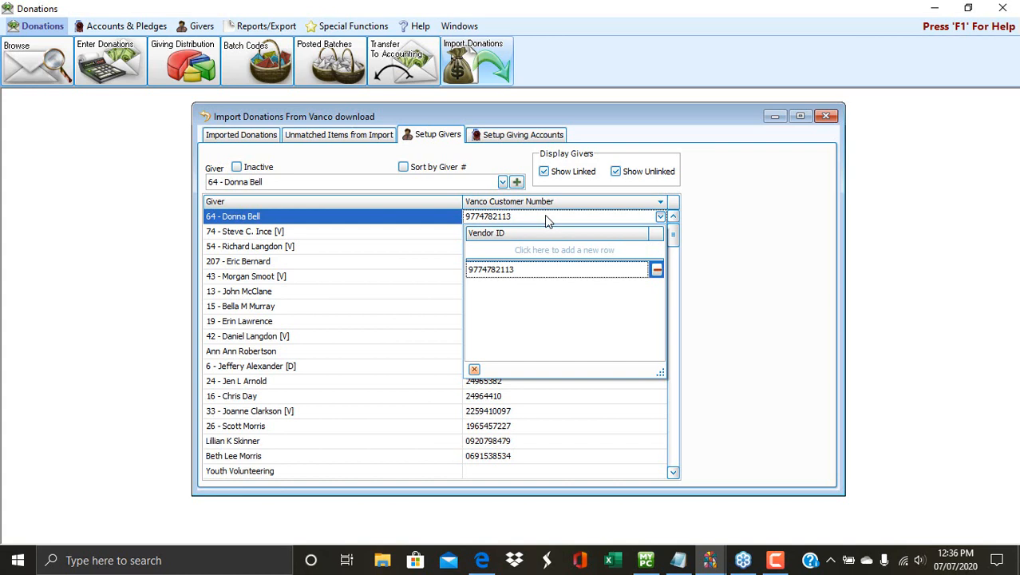
pyautogui.click(660, 217)
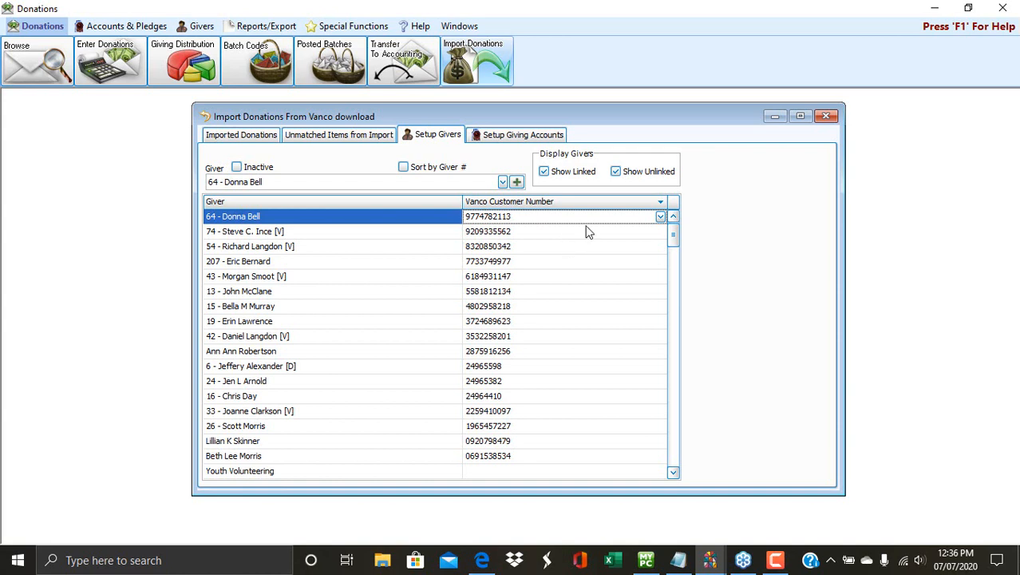
pyautogui.click(626, 219)
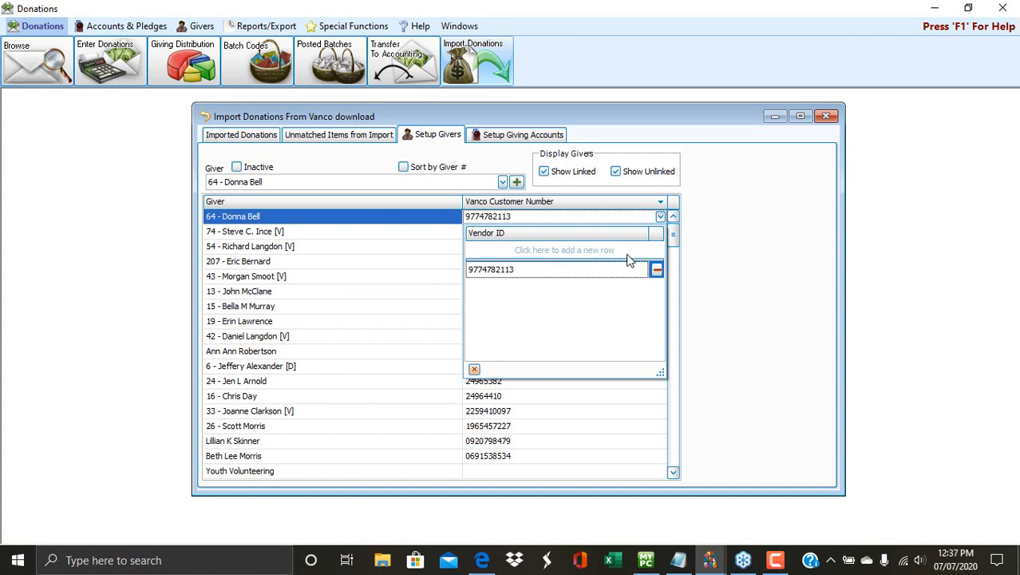
# Add two new Vanco customer numbers, one at a time, to the top giver's Vendor ID list.
pyautogui.click(519, 257)
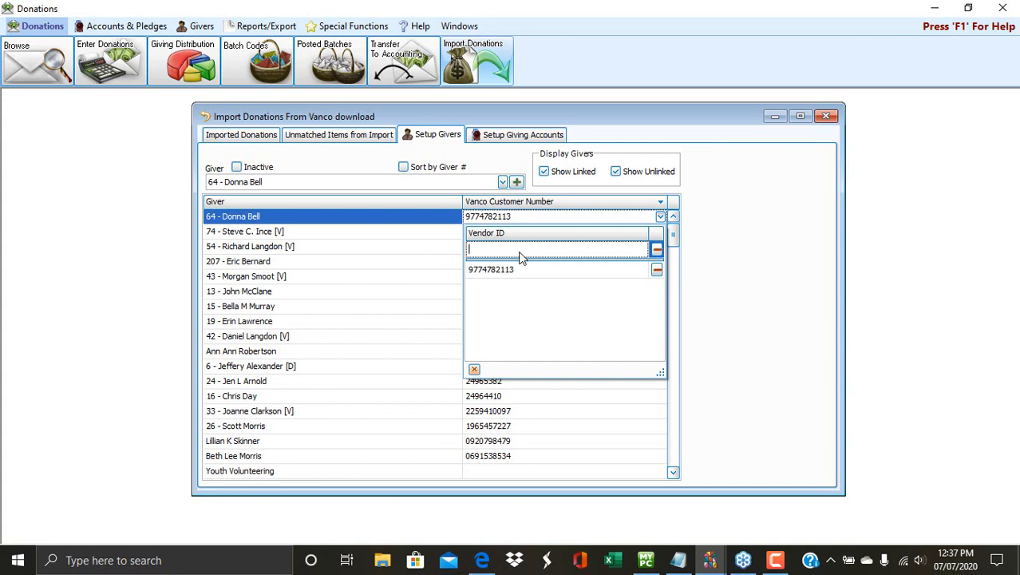
pyautogui.write('1234567890')
pyautogui.click(435, 246)
pyautogui.click(388, 222)
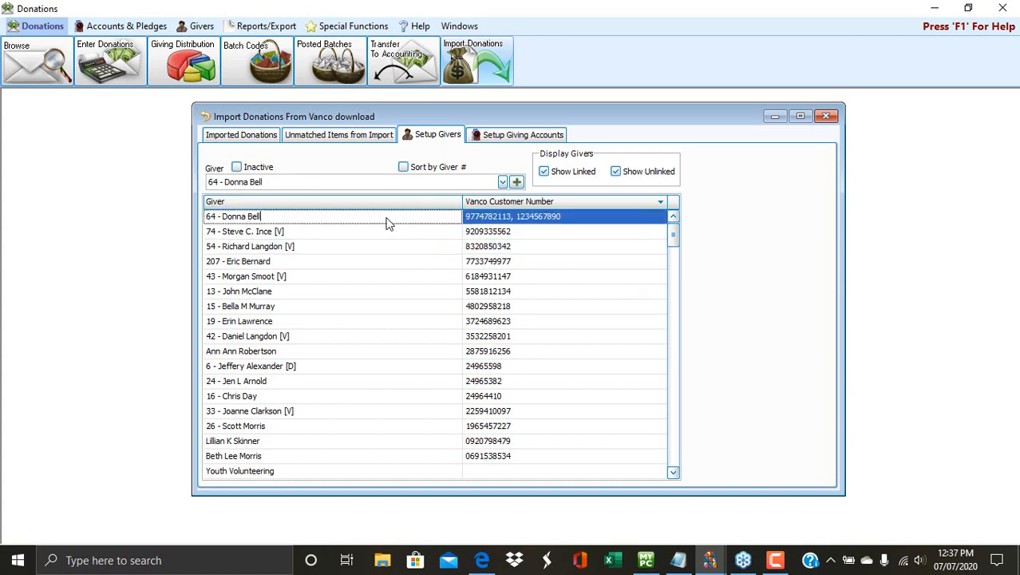
pyautogui.click(631, 217)
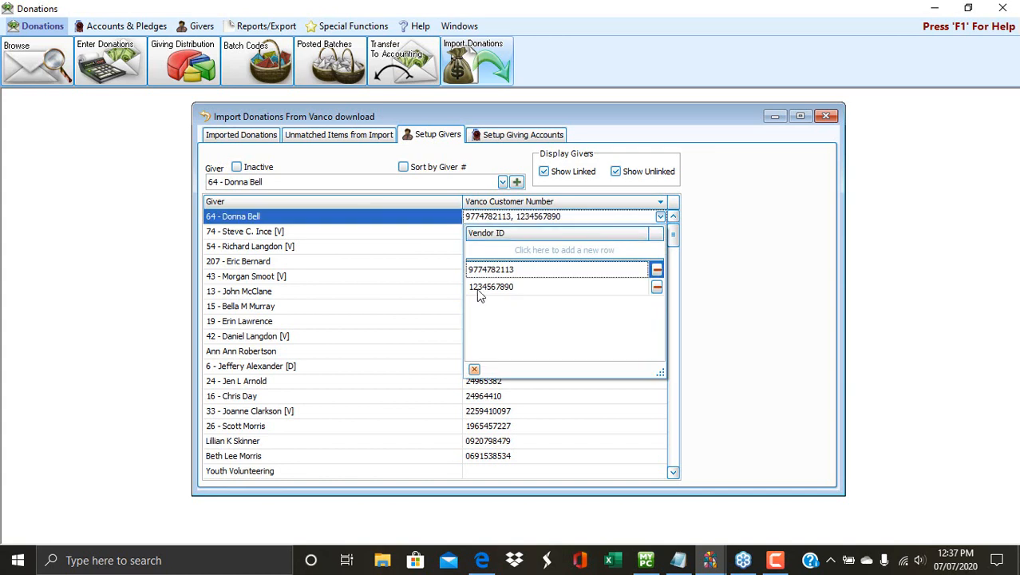
pyautogui.click(567, 249)
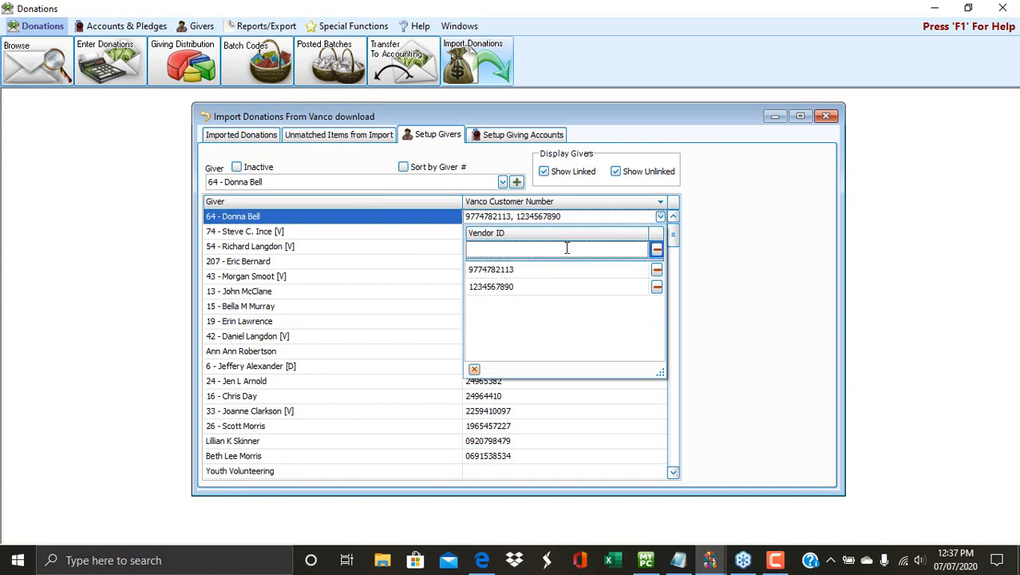
pyautogui.write('12345678')
pyautogui.click(771, 281)
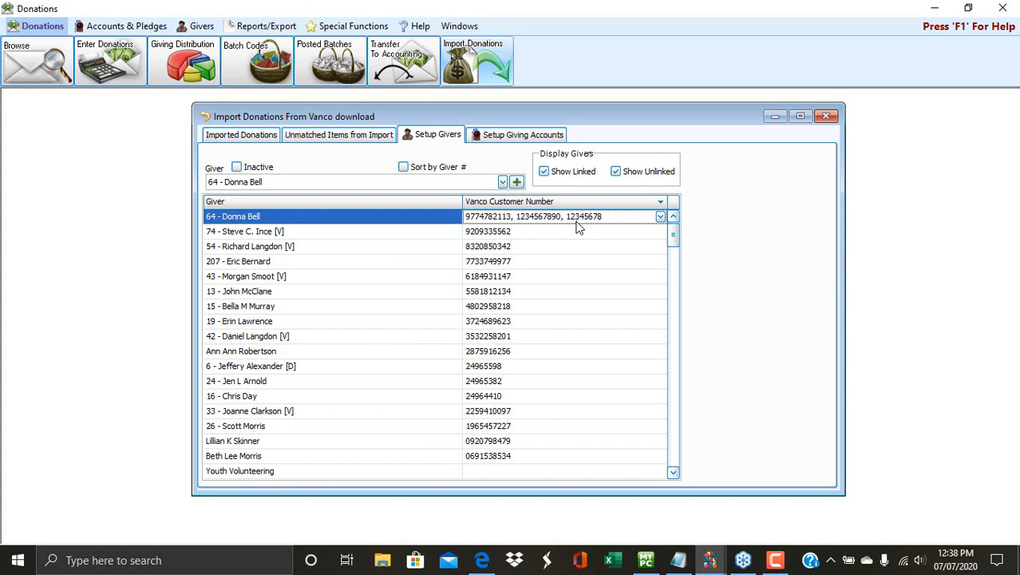
# Delete the most recently added Vanco number from the top giver's Vendor ID list.
pyautogui.click(661, 218)
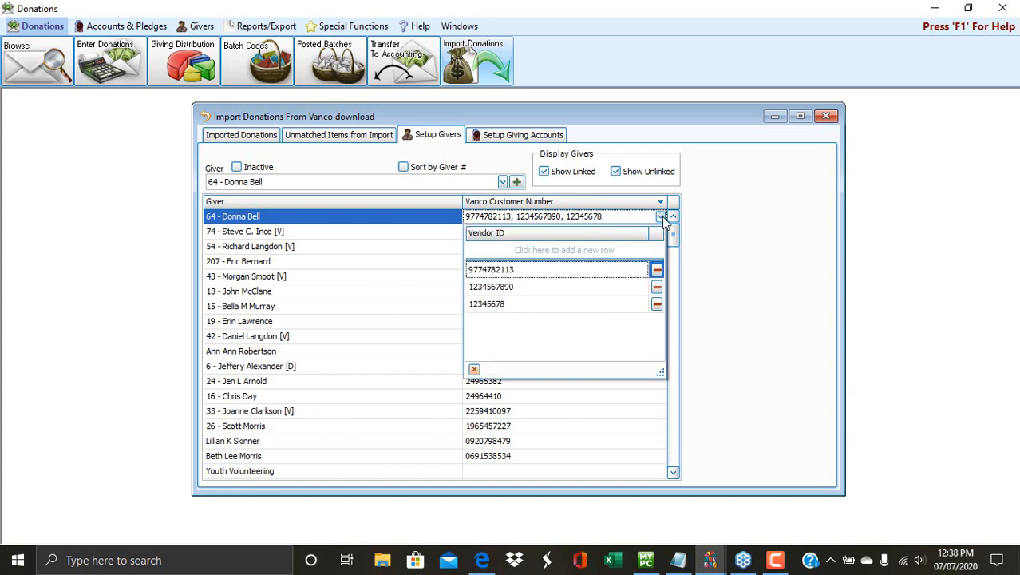
pyautogui.click(657, 305)
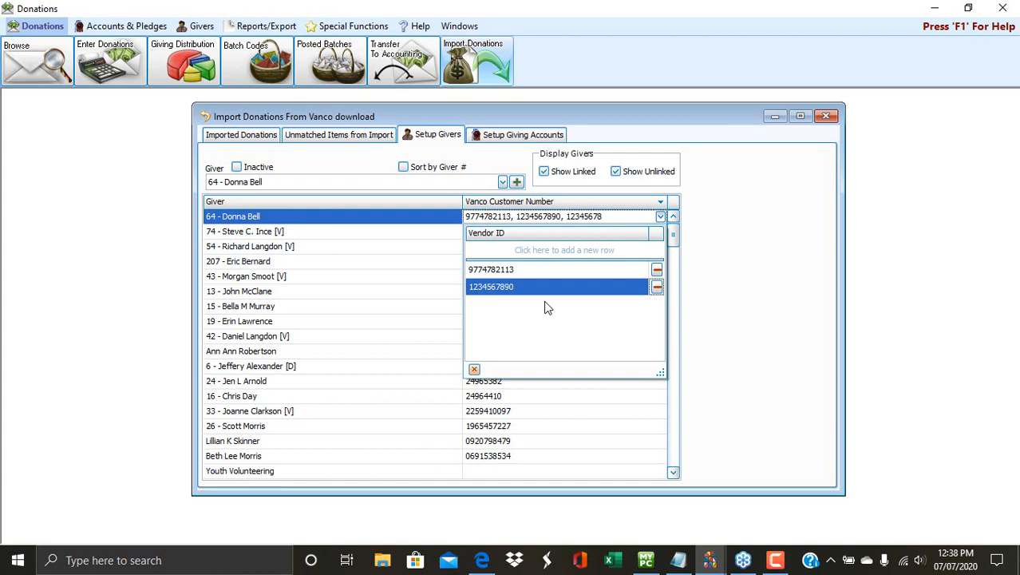
pyautogui.click(769, 315)
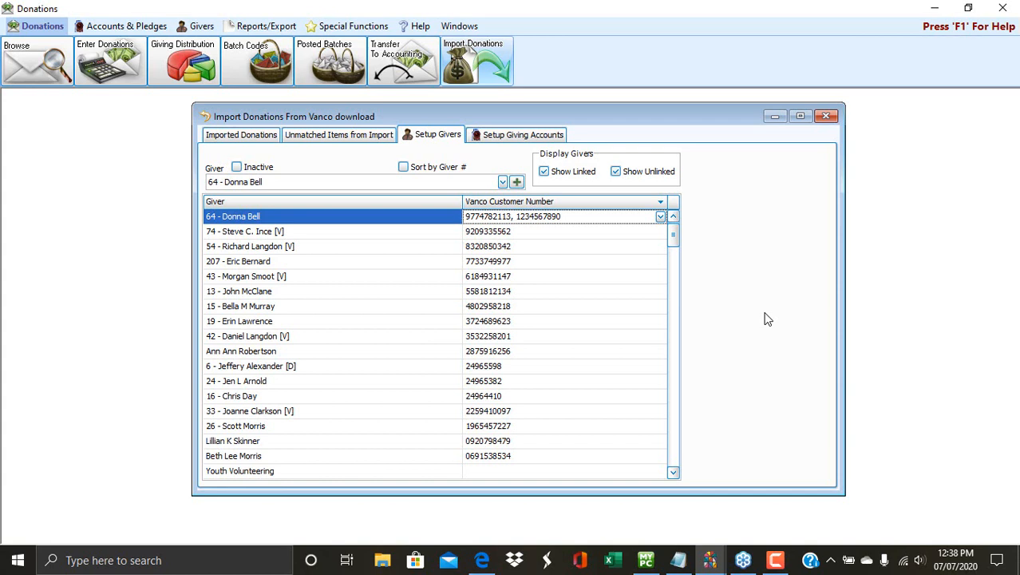
# Set the download Date Range to 06/01/2020 through 07/07/2020.
pyautogui.click(272, 138)
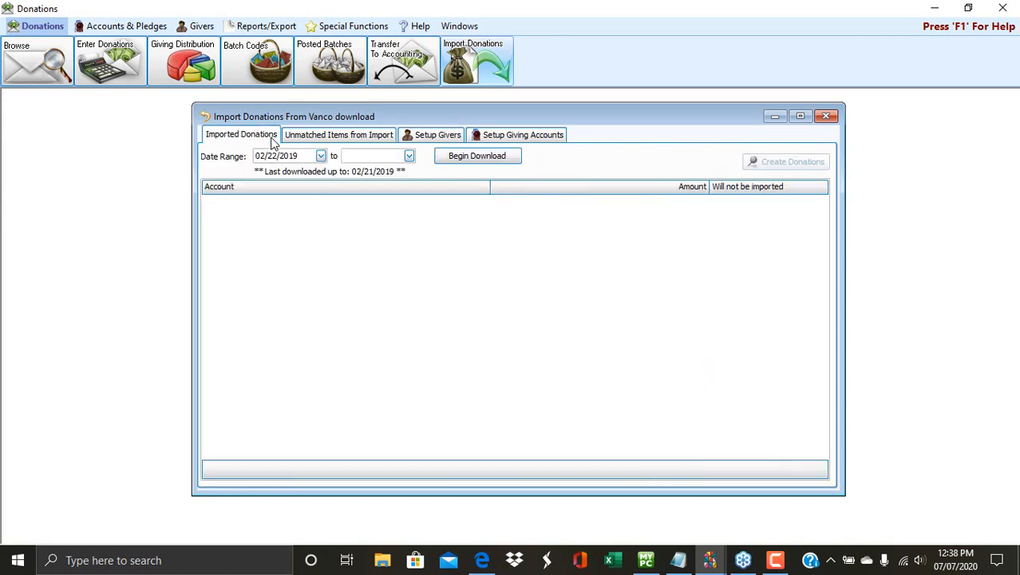
pyautogui.moveTo(298, 156); pyautogui.dragTo(202, 150)
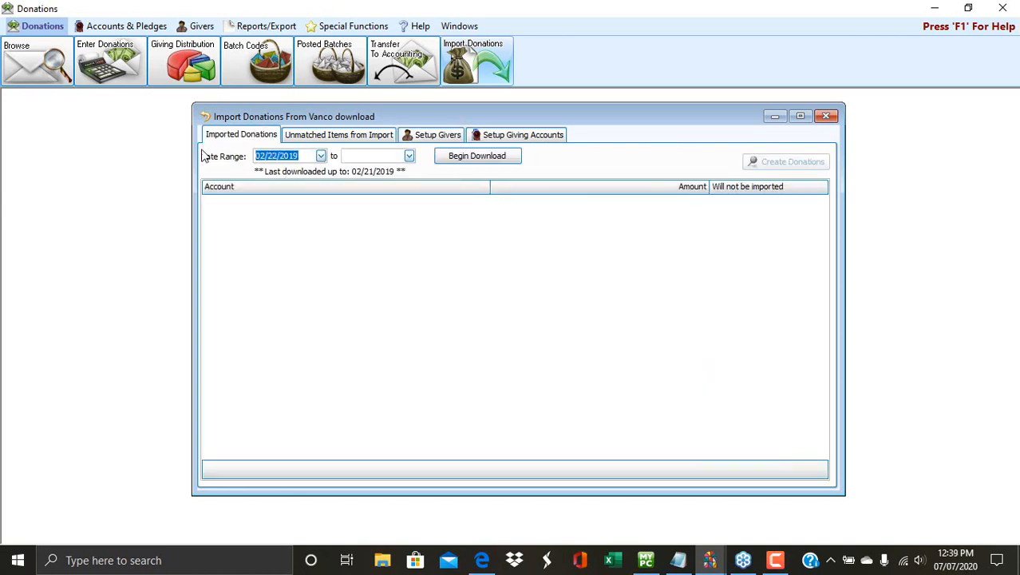
pyautogui.write('06012020')
pyautogui.click(371, 157)
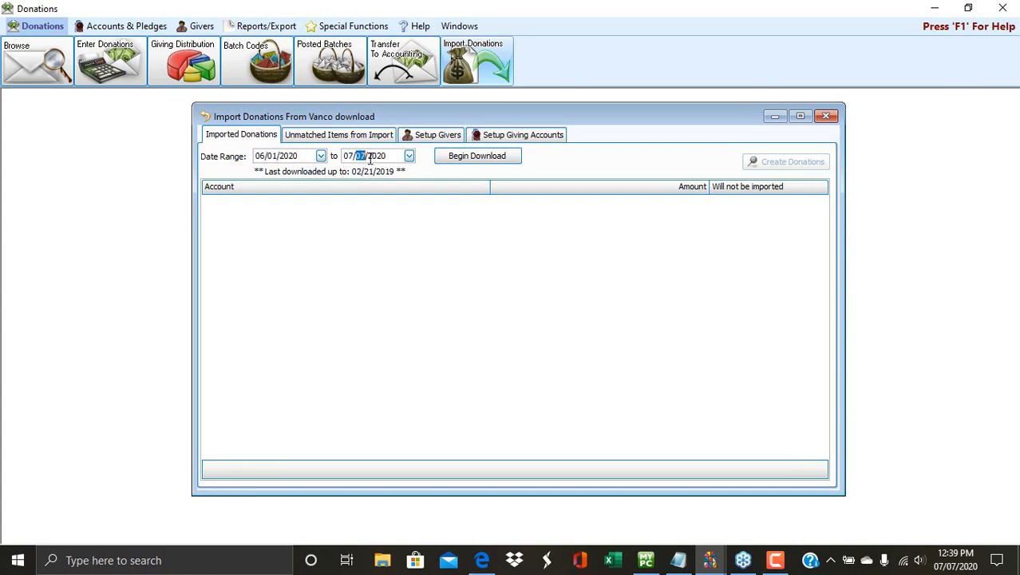
pyautogui.write('07/07/2020')
# Begin the download, confirm, and log in to Vanco with the account login name and password.
pyautogui.click(458, 160)
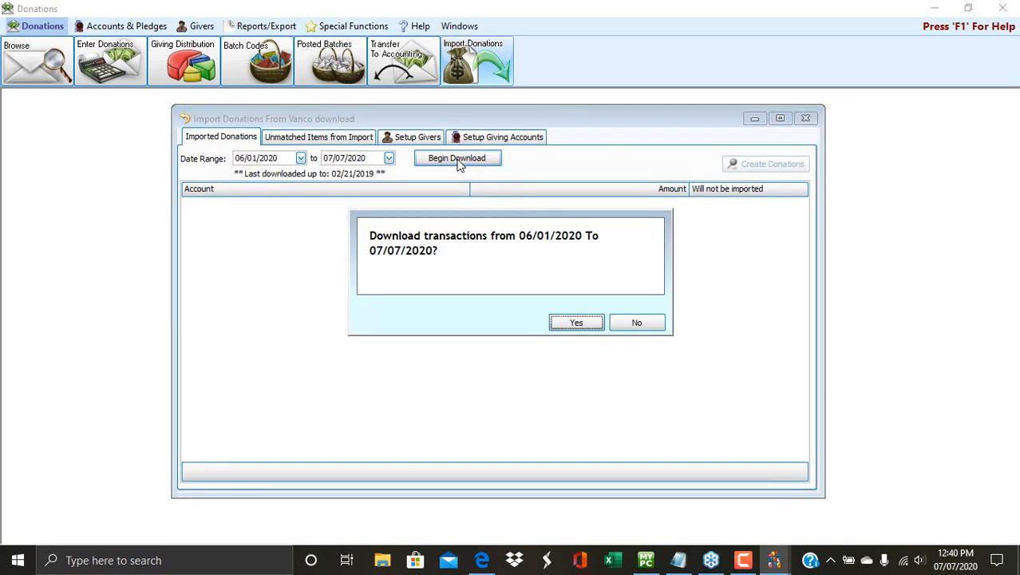
pyautogui.click(588, 323)
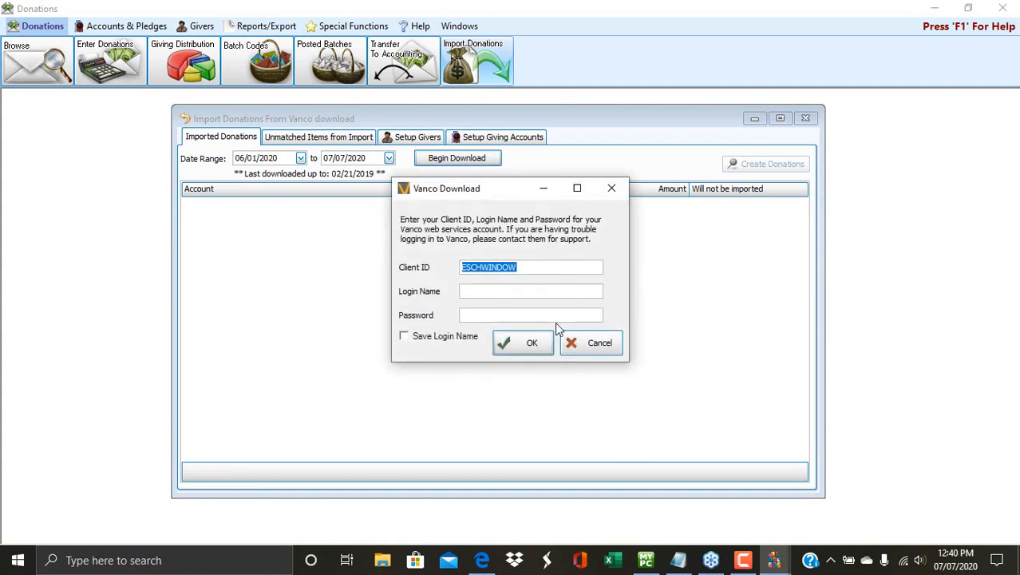
pyautogui.click(537, 291)
pyautogui.write('wschur')
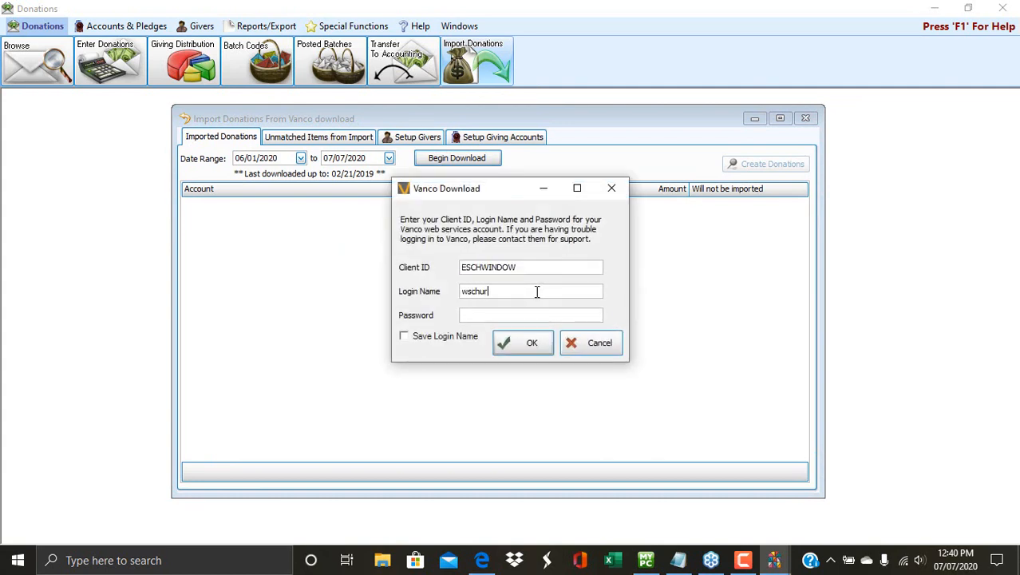
pyautogui.write('ch')
pyautogui.press('Tab')
pyautogui.write('********')
pyautogui.click(534, 344)
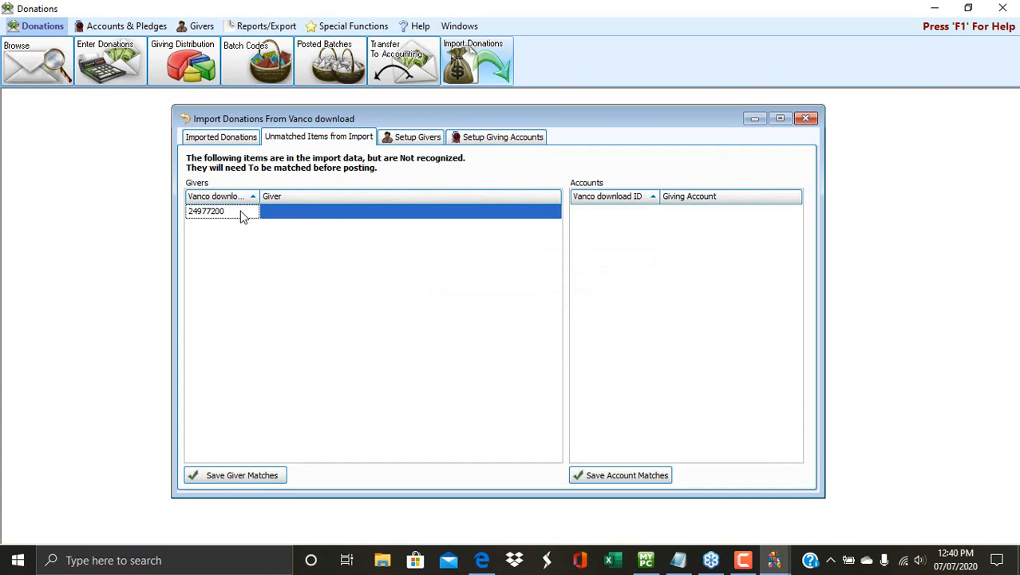
# Assign the unmatched Vanco ID to the top giver, save the giver match, and return to Setup Givers.
pyautogui.click(335, 211)
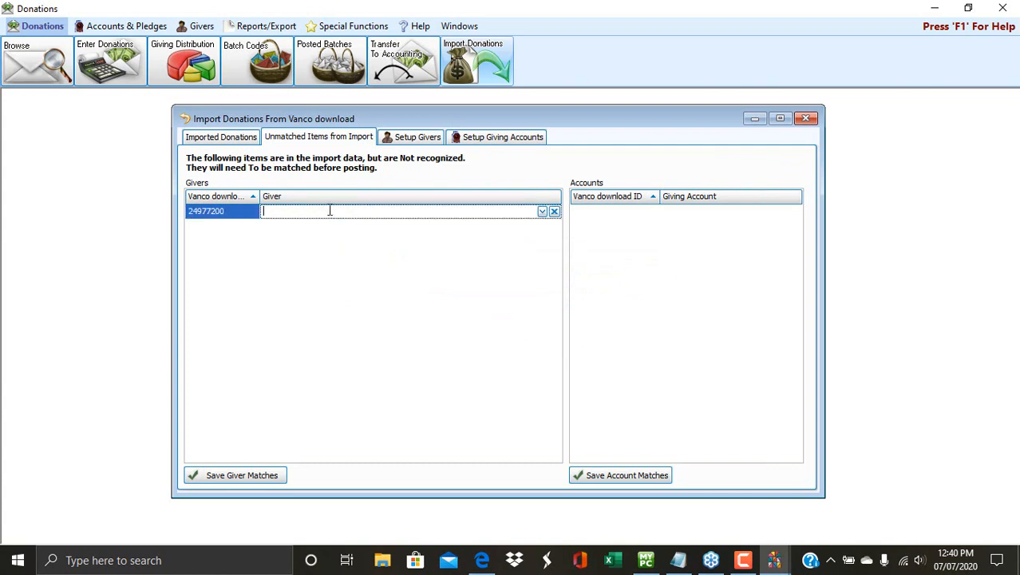
pyautogui.write('64')
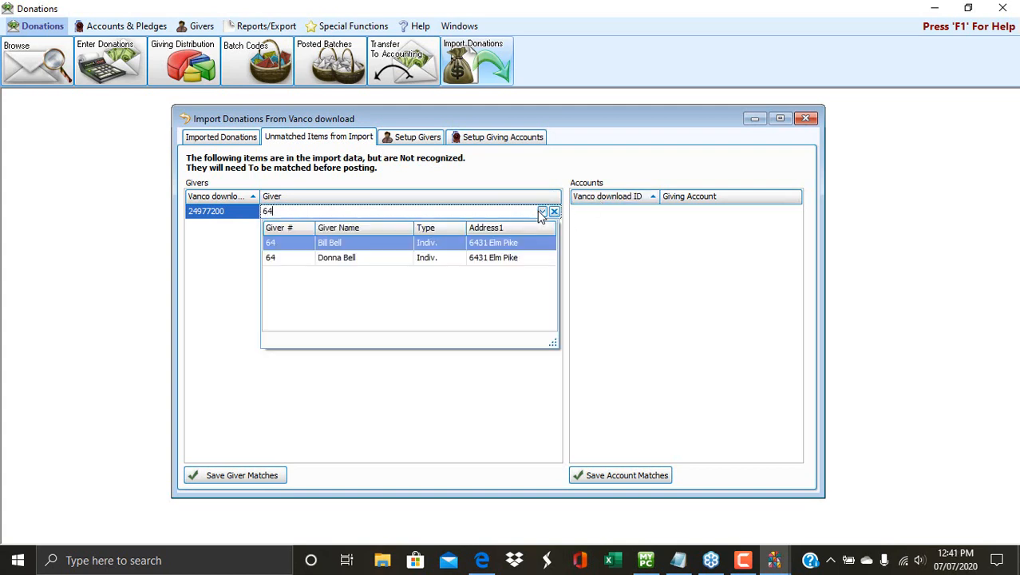
pyautogui.click(368, 258)
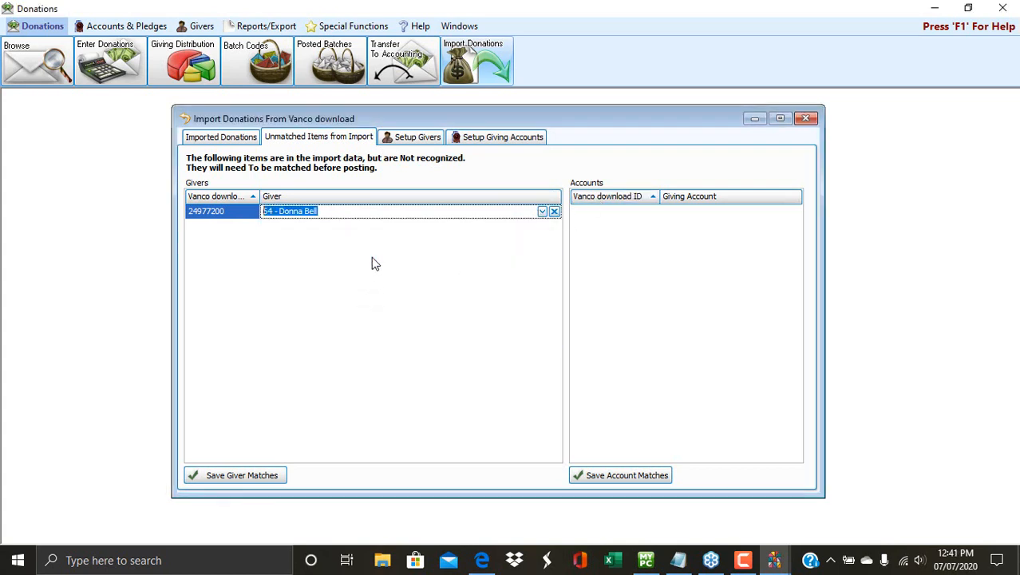
pyautogui.click(243, 477)
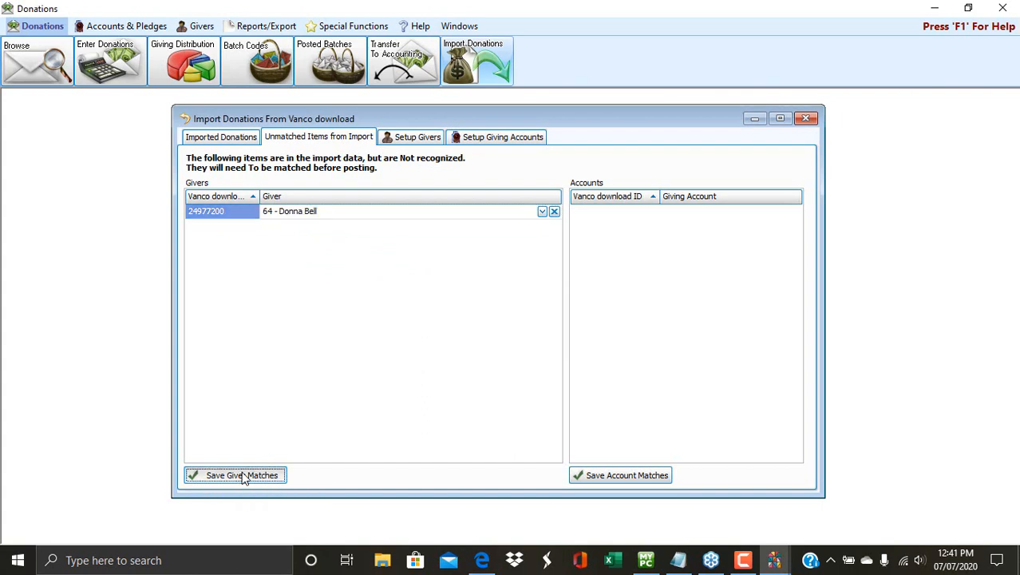
pyautogui.click(411, 137)
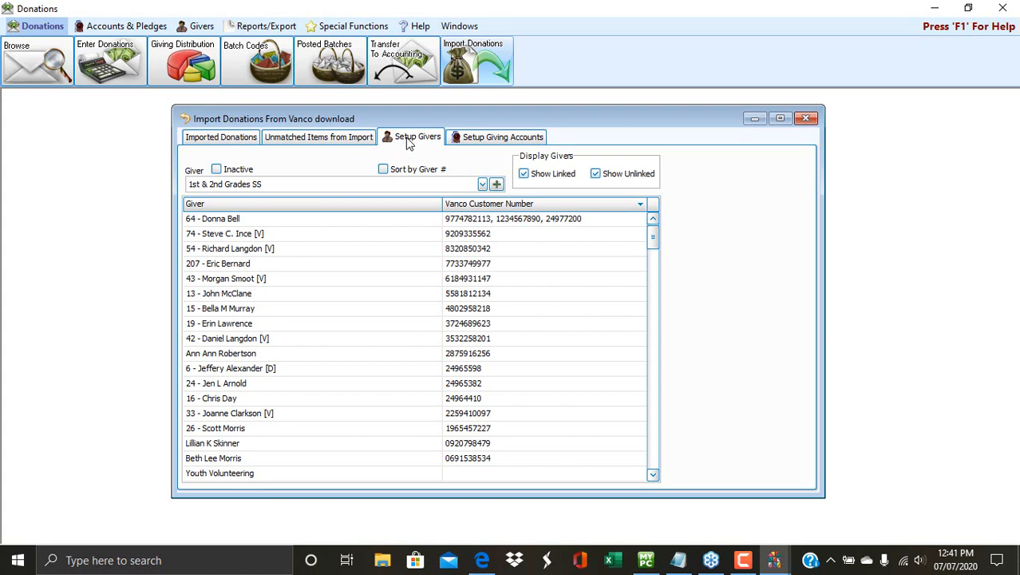
# Open the top giver's Vendor ID dropdown to see all three linked Vanco numbers.
pyautogui.click(474, 223)
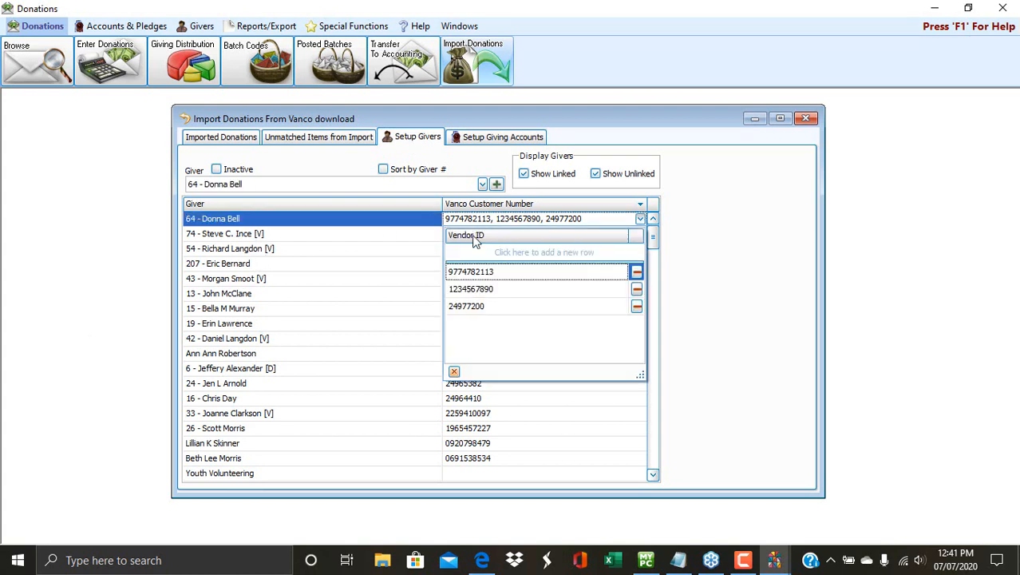